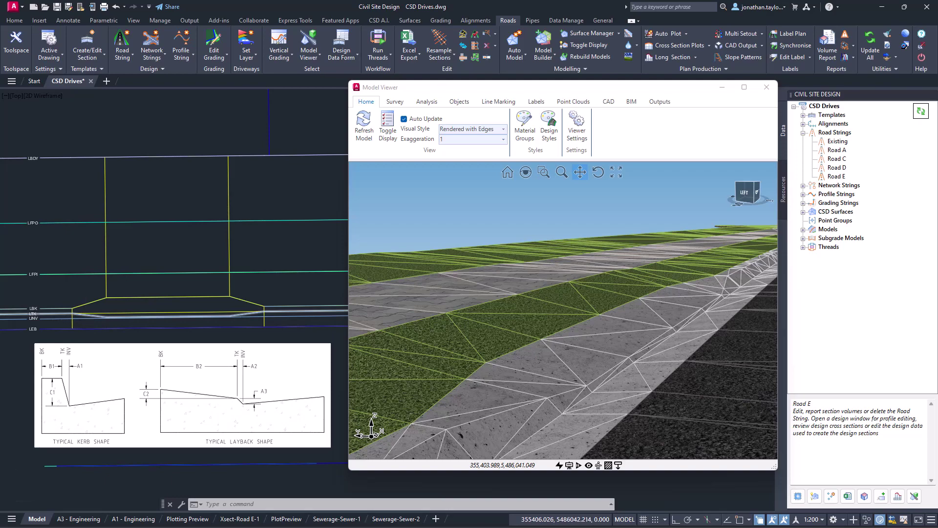
# - Examine the kerb and layback shape at the Road E driveways from several angles in the 3D model
pyautogui.scroll(2, 90, 315)
pyautogui.moveTo(576, 409); pyautogui.dragTo(492, 403)
pyautogui.moveTo(493, 404); pyautogui.dragTo(458, 408, button='middle')
pyautogui.scroll(1, 648, 414)
pyautogui.moveTo(660, 391); pyautogui.dragTo(585, 379, button='middle')
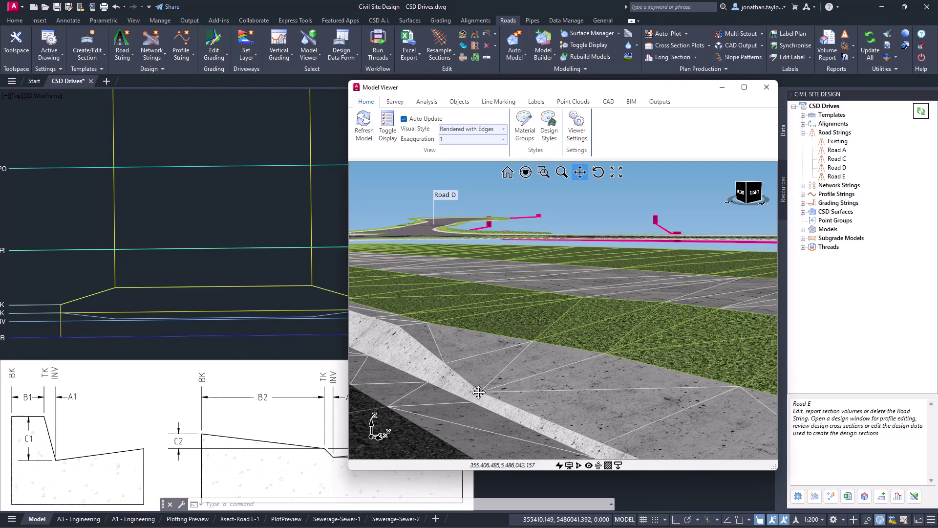
pyautogui.moveTo(478, 392); pyautogui.dragTo(460, 393, button='middle')
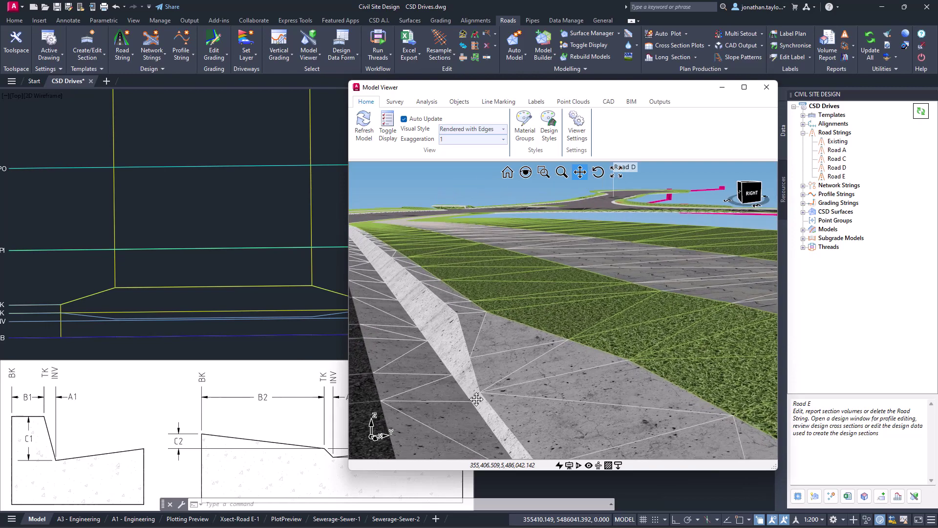
pyautogui.moveTo(478, 396); pyautogui.dragTo(656, 347, button='middle')
pyautogui.moveTo(526, 344); pyautogui.dragTo(488, 305, button='middle')
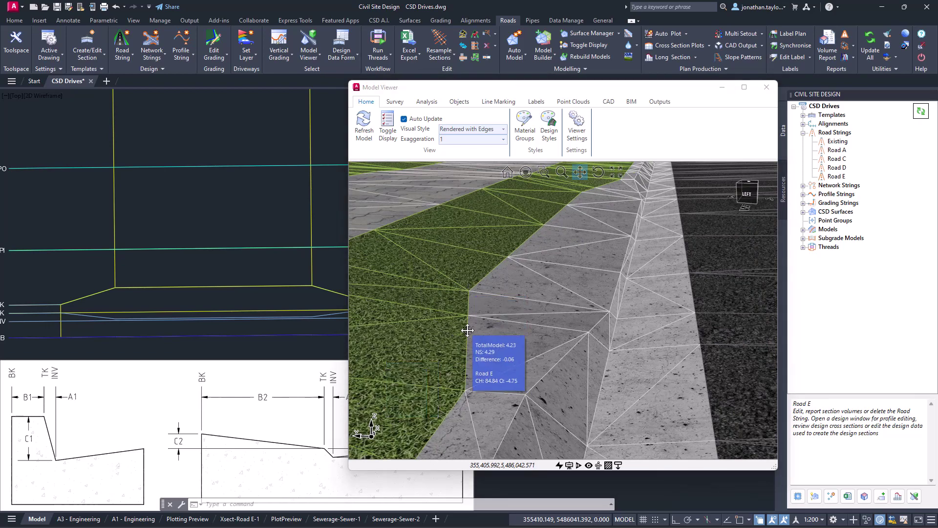
pyautogui.scroll(-1, 468, 330)
pyautogui.moveTo(597, 265); pyautogui.dragTo(541, 357)
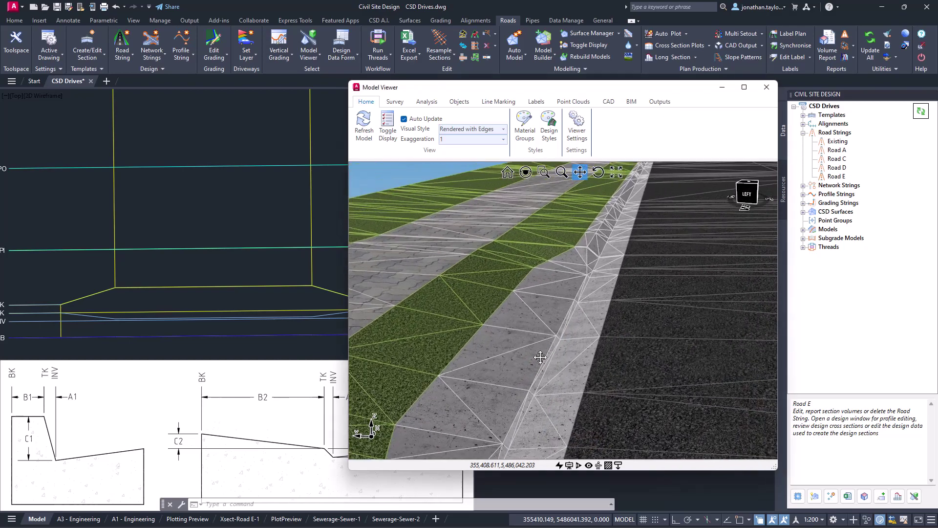
pyautogui.scroll(3, 573, 246)
pyautogui.moveTo(573, 245); pyautogui.dragTo(539, 320, button='middle')
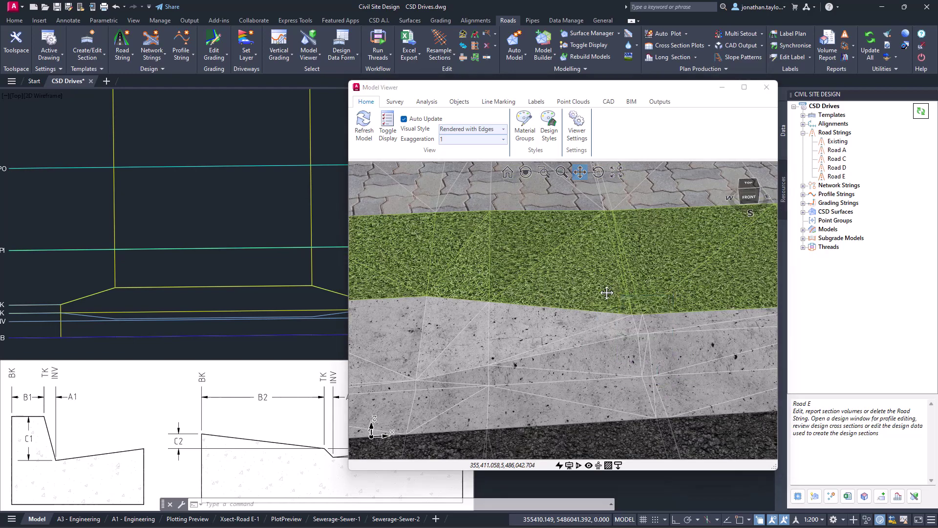
pyautogui.scroll(-3, 601, 333)
pyautogui.moveTo(486, 324); pyautogui.dragTo(669, 327)
pyautogui.moveTo(446, 290)
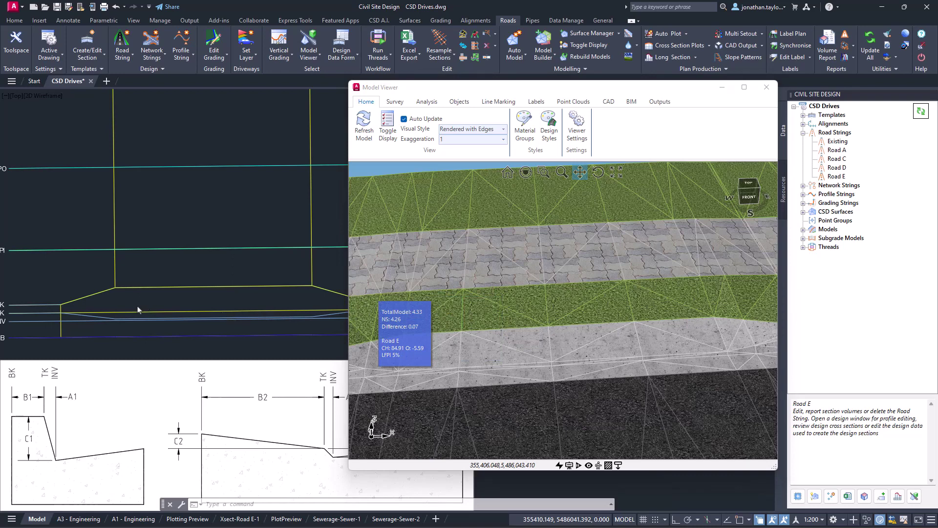
# - Turn on the display of section sample lines for Road E in the plan
pyautogui.scroll(-3, 138, 309)
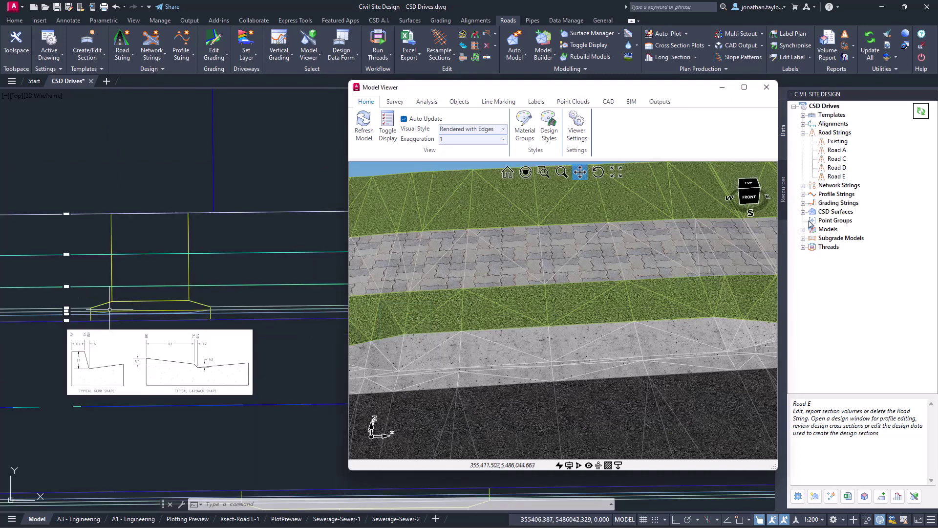
pyautogui.rightClick(833, 214)
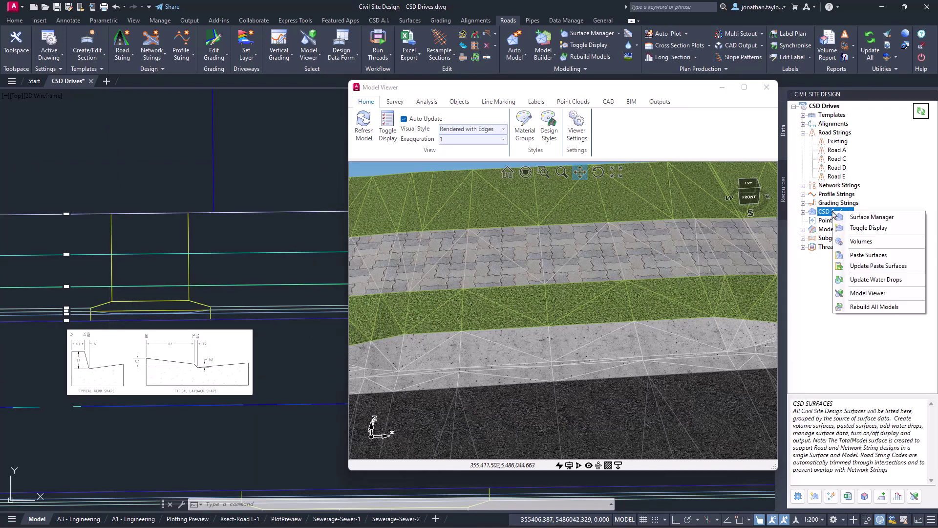
pyautogui.click(851, 229)
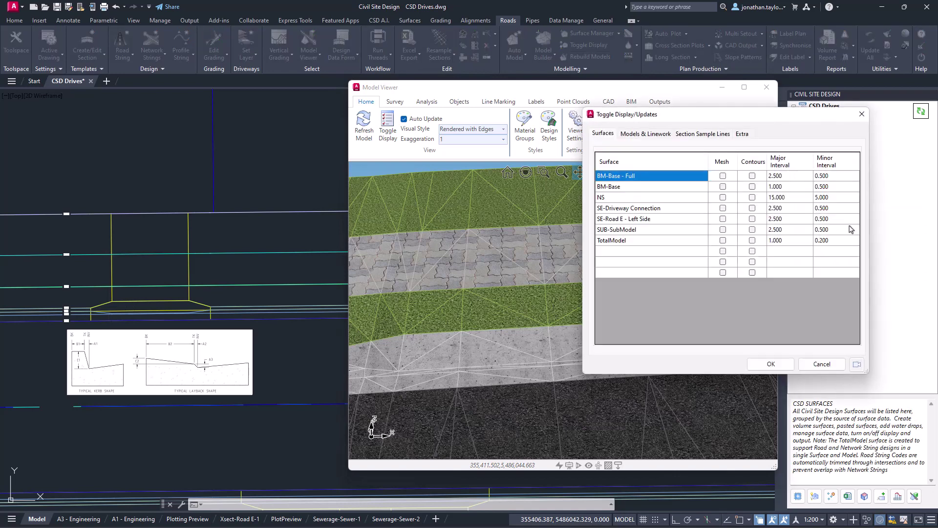
pyautogui.click(719, 135)
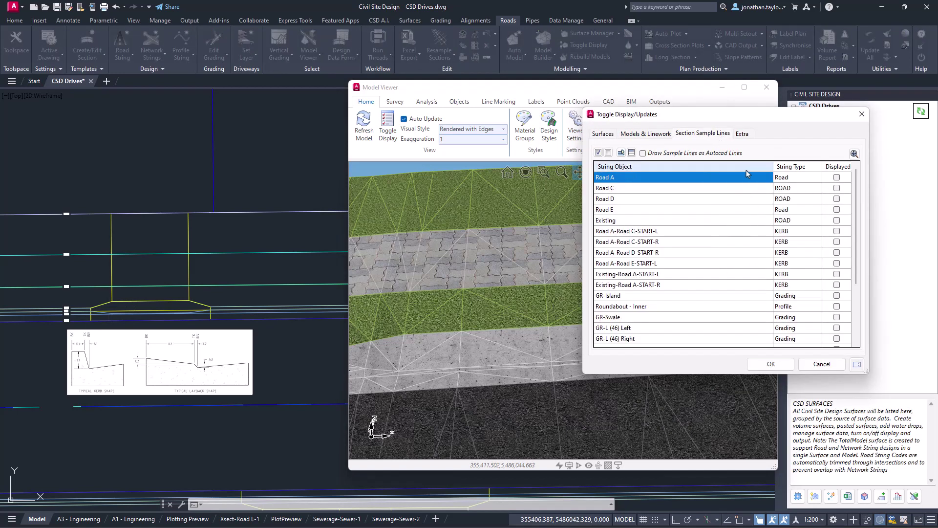
pyautogui.click(836, 209)
pyautogui.click(771, 363)
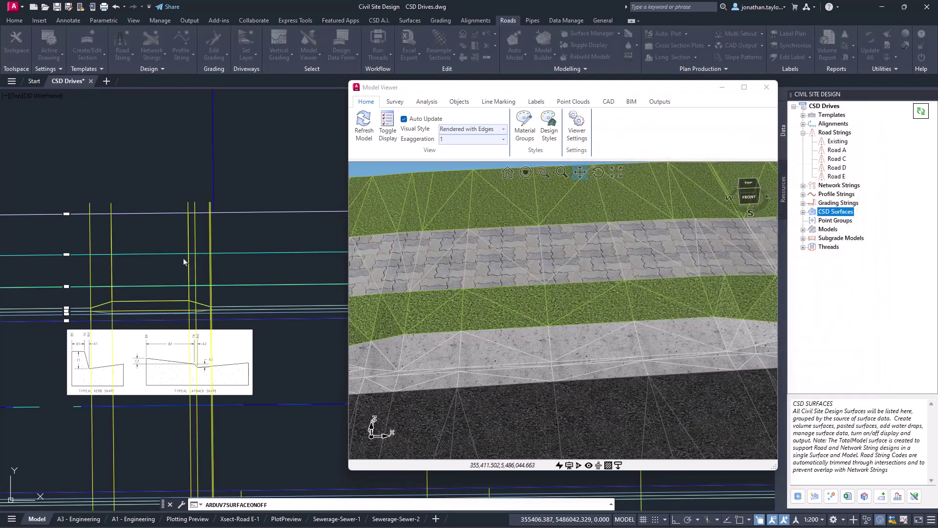
# - Inspect Road E's sample lines around the driveways and review its list of inserted section chainages without changing it
pyautogui.scroll(2, 108, 305)
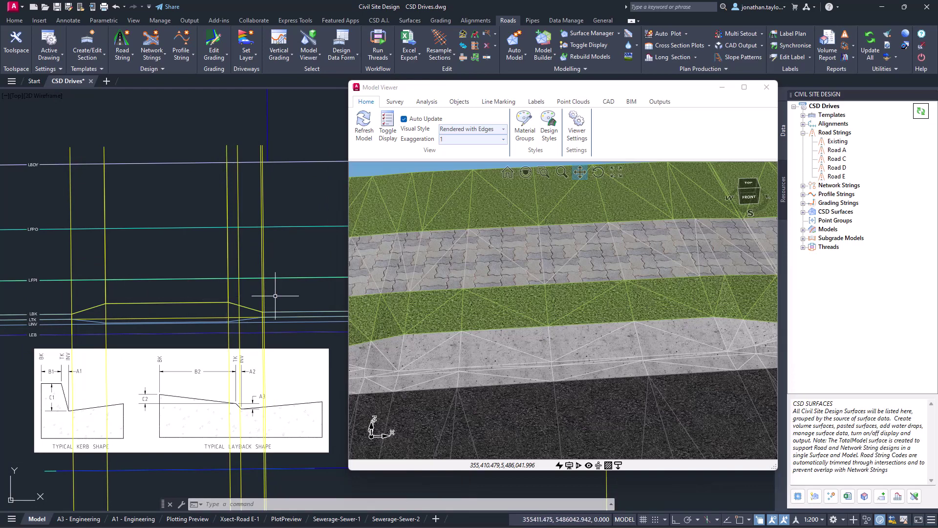
pyautogui.scroll(-4, 239, 294)
pyautogui.moveTo(244, 282); pyautogui.dragTo(160, 290, button='middle')
pyautogui.scroll(3, 244, 305)
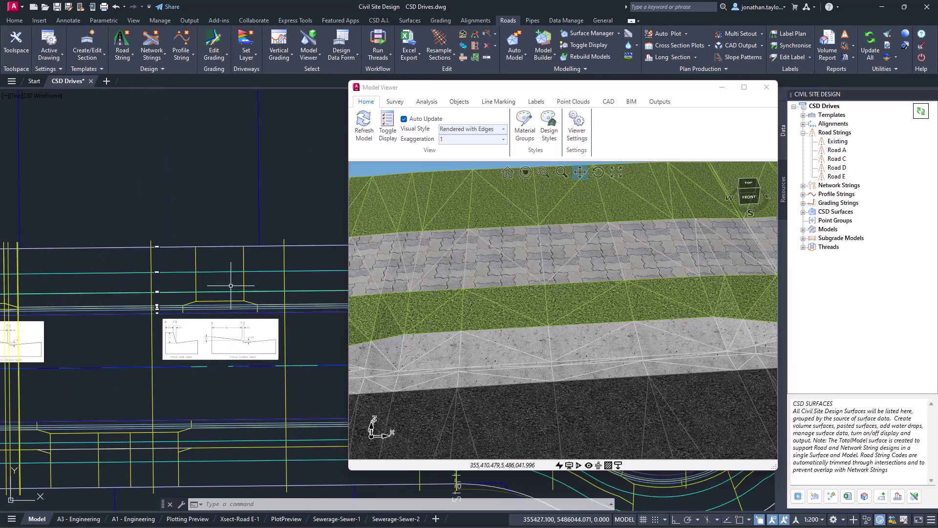
pyautogui.scroll(2, 254, 307)
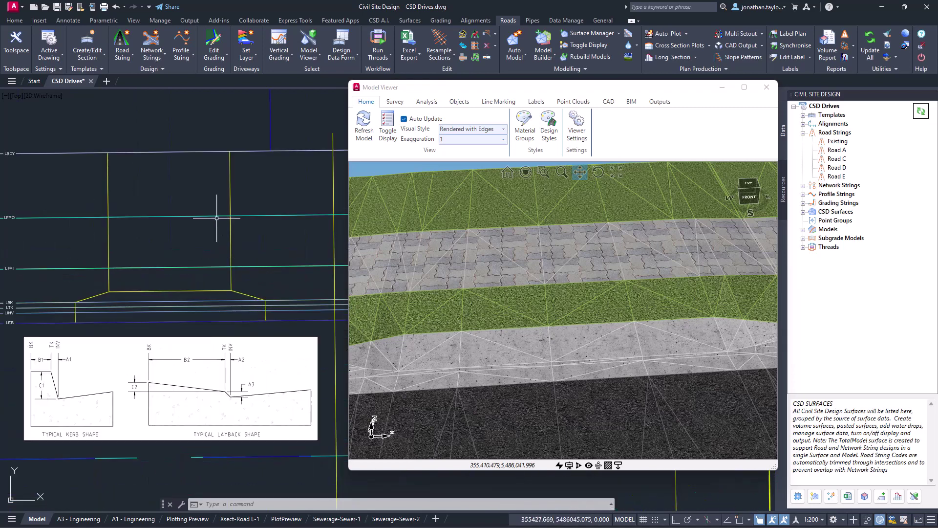
pyautogui.rightClick(837, 178)
pyautogui.click(862, 229)
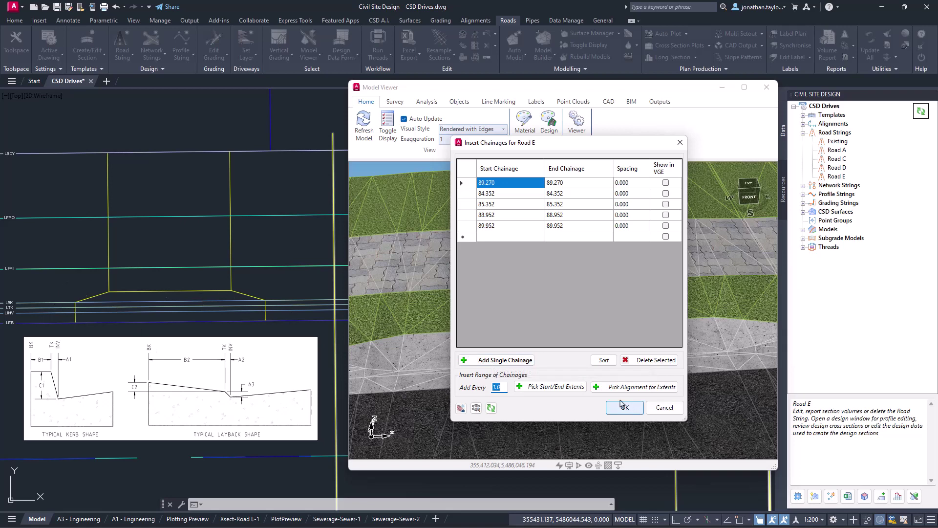
pyautogui.click(664, 407)
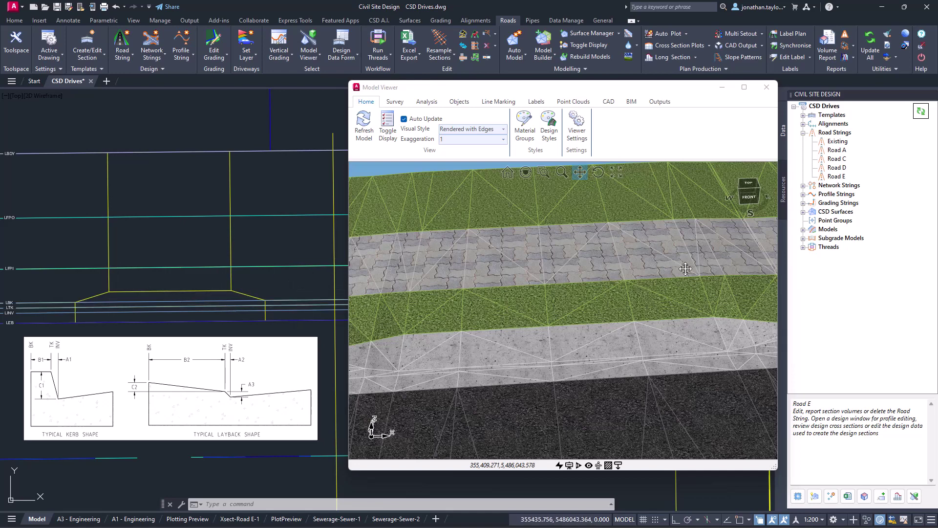
# - Resample Road E's sections by layer Des Road - Background Design with a 6.000 search offset, including all other sampled sections
pyautogui.moveTo(861, 241)
pyautogui.rightClick(836, 176)
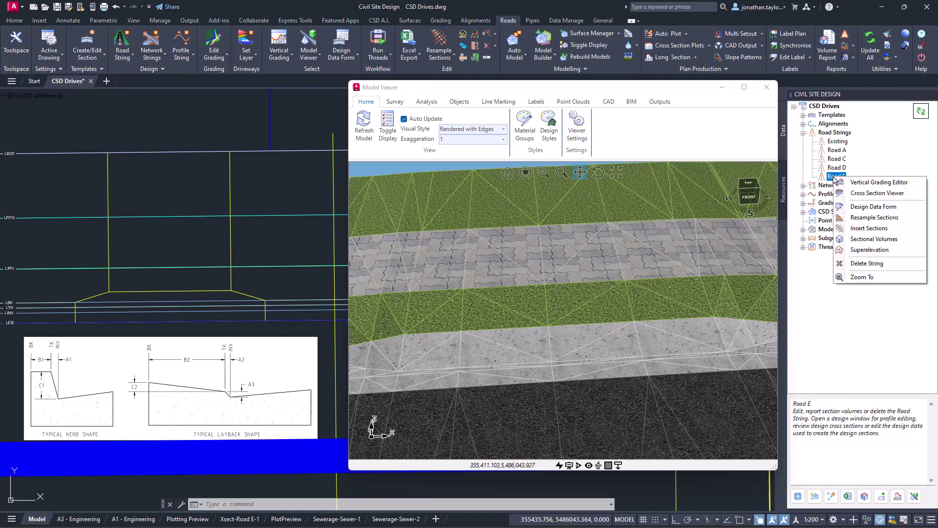
pyautogui.click(858, 218)
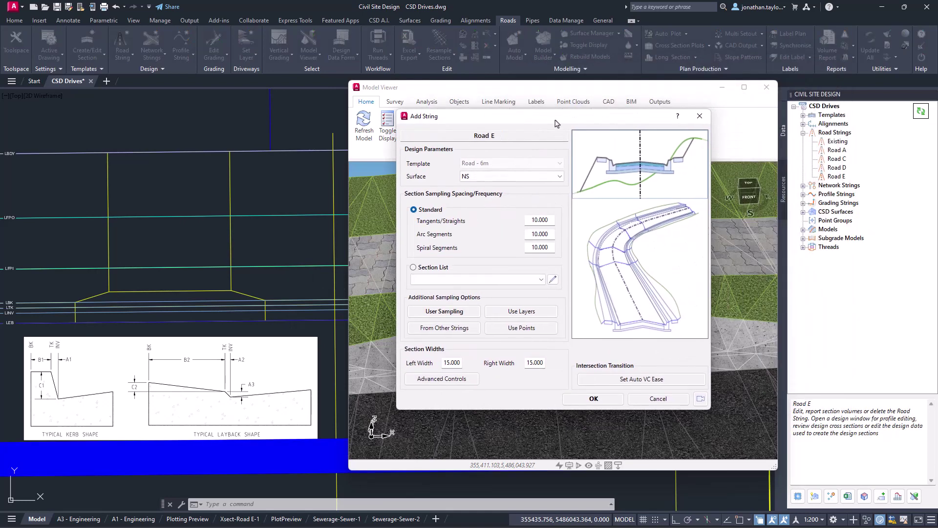
pyautogui.moveTo(551, 220)
pyautogui.mouseDown()
pyautogui.moveTo(513, 222)
pyautogui.moveTo(519, 238)
pyautogui.mouseUp()
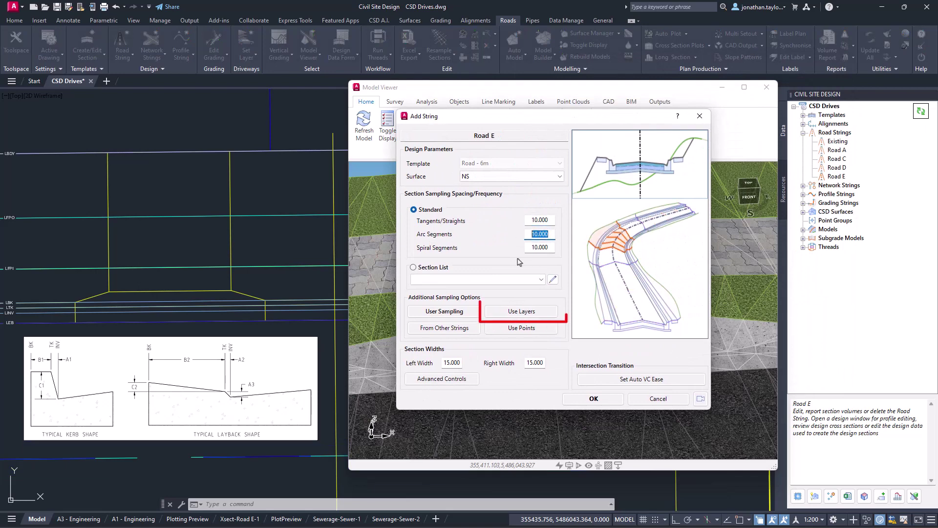
pyautogui.click(499, 314)
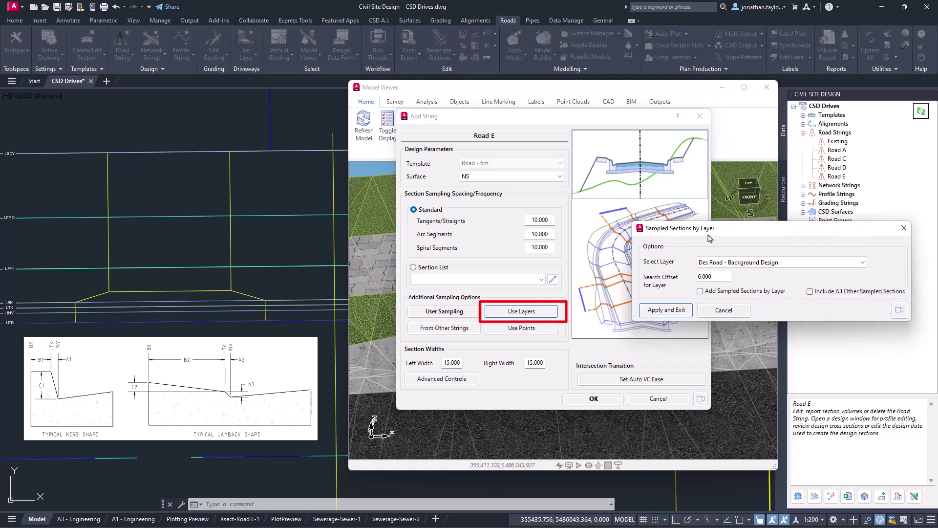
pyautogui.moveTo(710, 237); pyautogui.dragTo(464, 171)
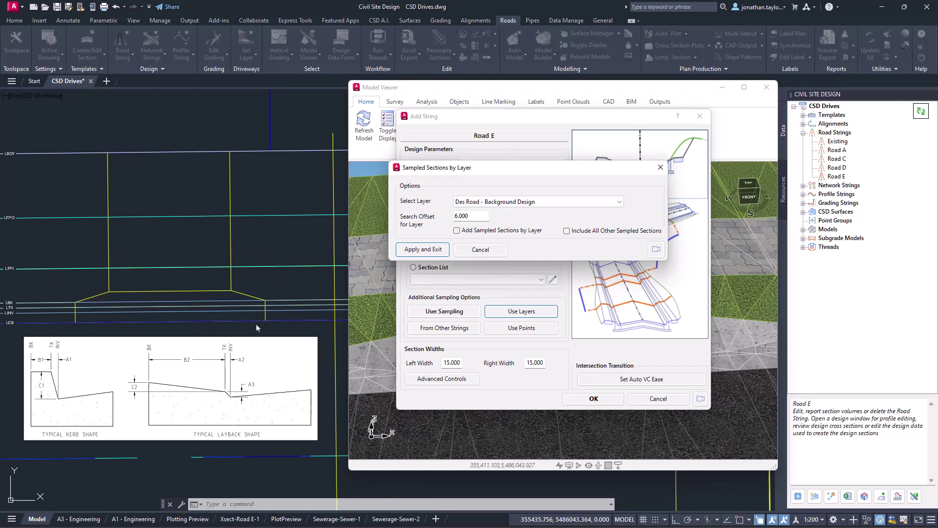
pyautogui.doubleClick(477, 217)
pyautogui.click(473, 237)
pyautogui.click(566, 231)
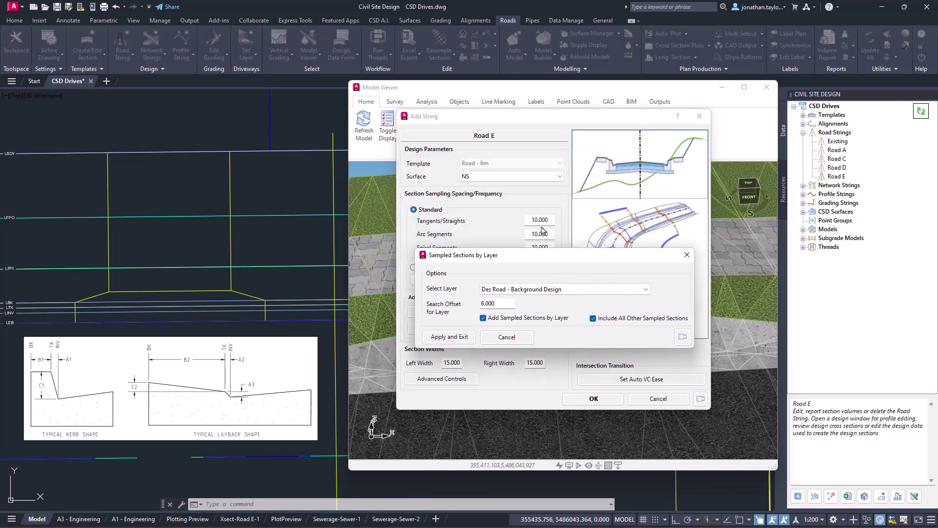
pyautogui.click(459, 337)
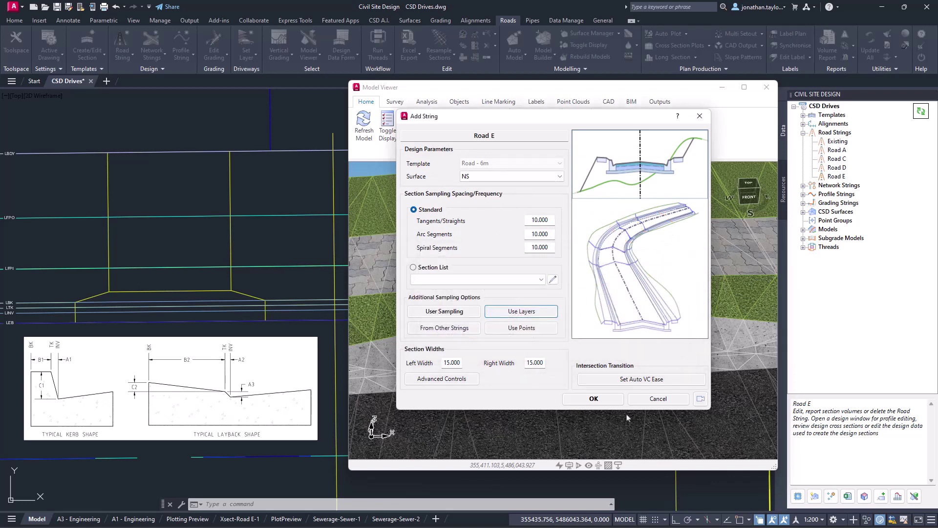
pyautogui.click(594, 398)
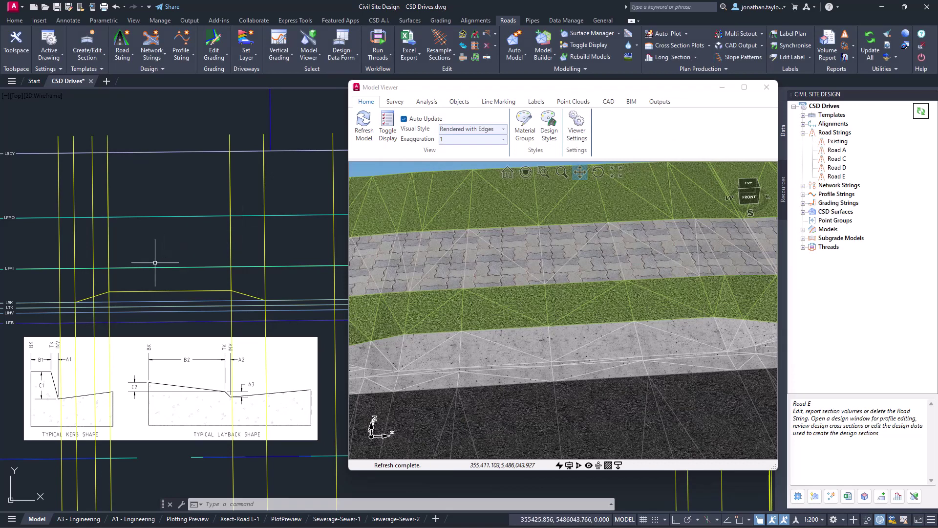
# - Check the resampled section lines against the driveway linework along both sides of Road E
pyautogui.scroll(-2, 155, 262)
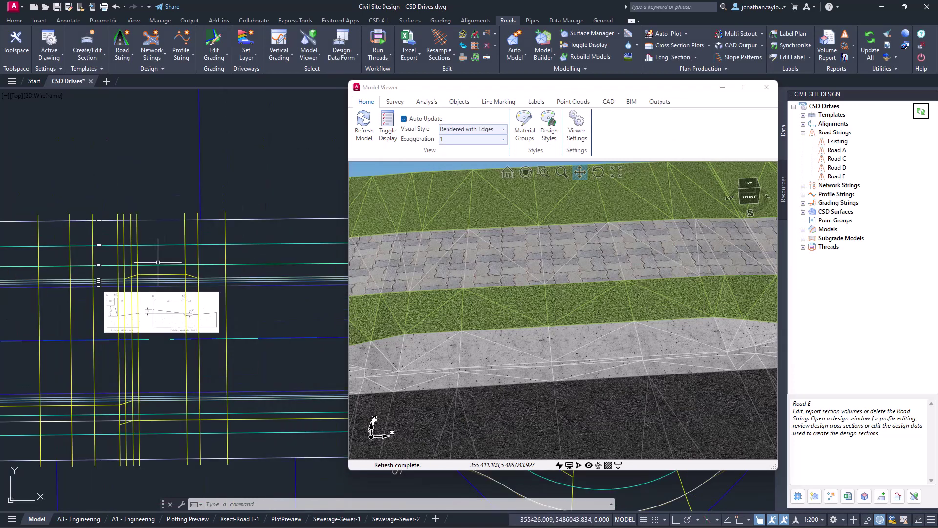
pyautogui.moveTo(110, 402); pyautogui.dragTo(232, 398, button='middle')
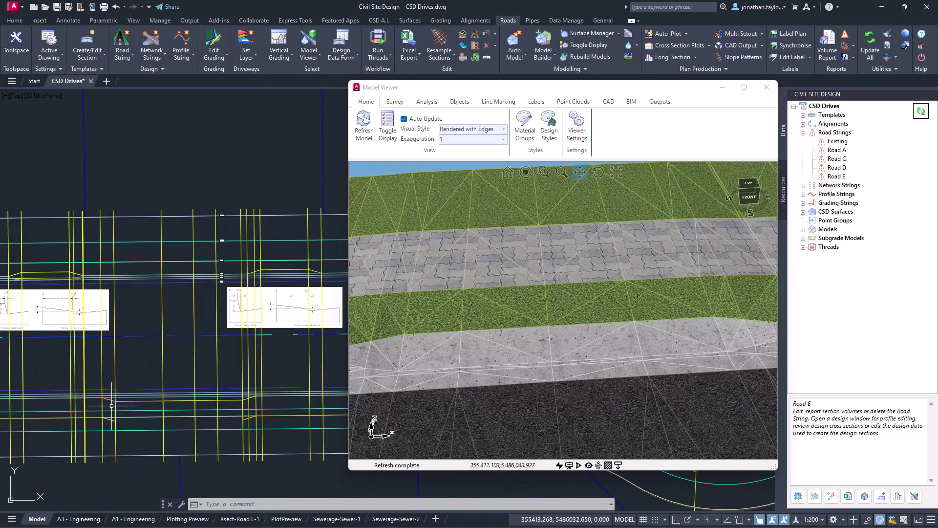
pyautogui.moveTo(103, 393); pyautogui.dragTo(250, 389, button='middle')
pyautogui.moveTo(119, 376); pyautogui.dragTo(277, 379, button='middle')
pyautogui.moveTo(100, 339); pyautogui.dragTo(191, 353, button='middle')
pyautogui.scroll(2, 107, 286)
pyautogui.scroll(-3, 107, 286)
pyautogui.moveTo(213, 286)
pyautogui.mouseDown(button='middle')
pyautogui.moveTo(84, 287)
pyautogui.moveTo(136, 286)
pyautogui.mouseUp(button='middle')
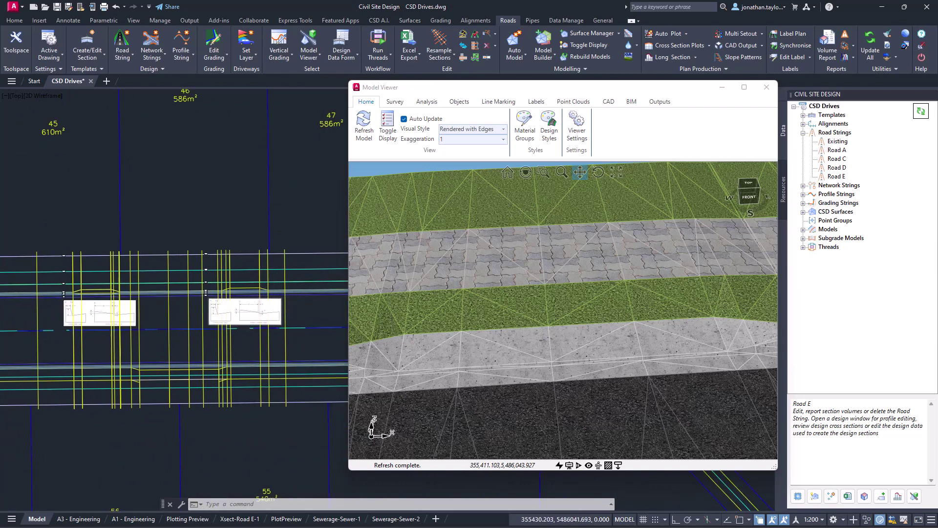
pyautogui.scroll(5, 280, 303)
pyautogui.moveTo(207, 237); pyautogui.dragTo(239, 261, button='middle')
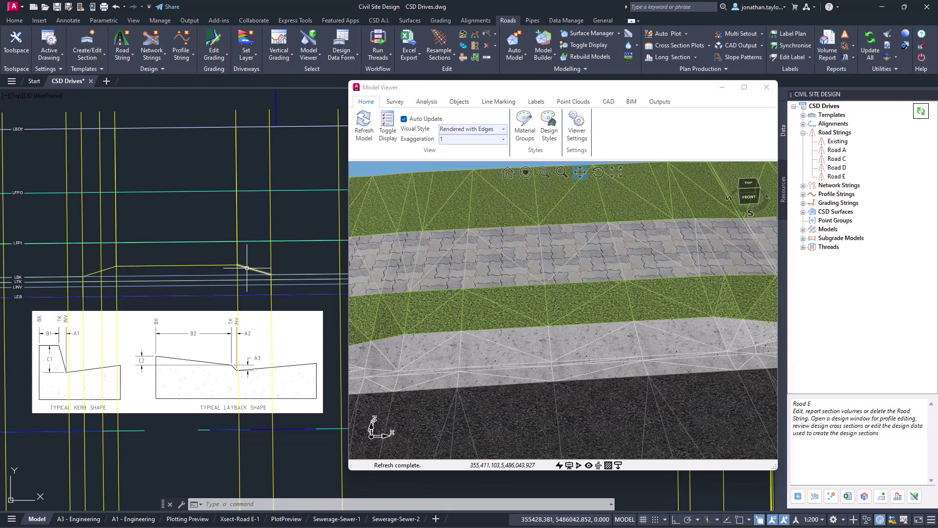
# - Look up the description of the Copy Objects to New Layer tool, leaving the drawing's objects as they are
pyautogui.click(14, 20)
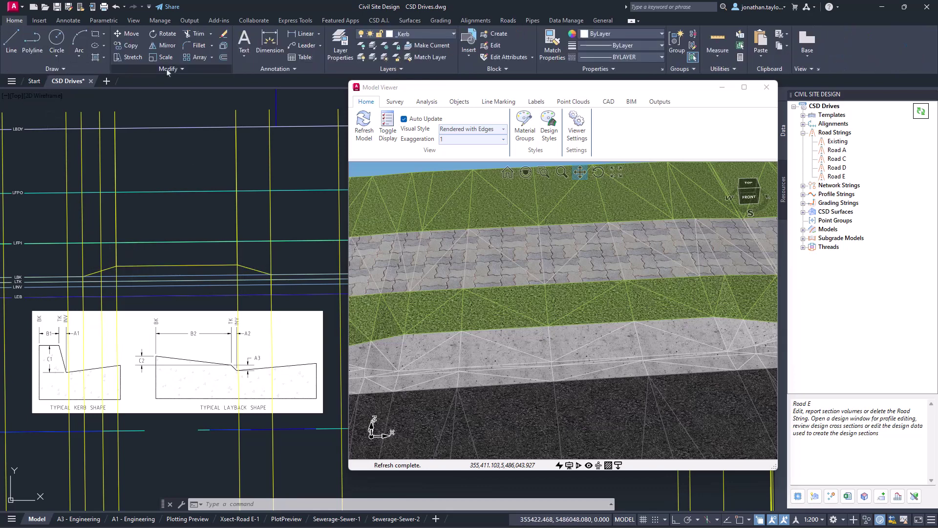
pyautogui.click(391, 69)
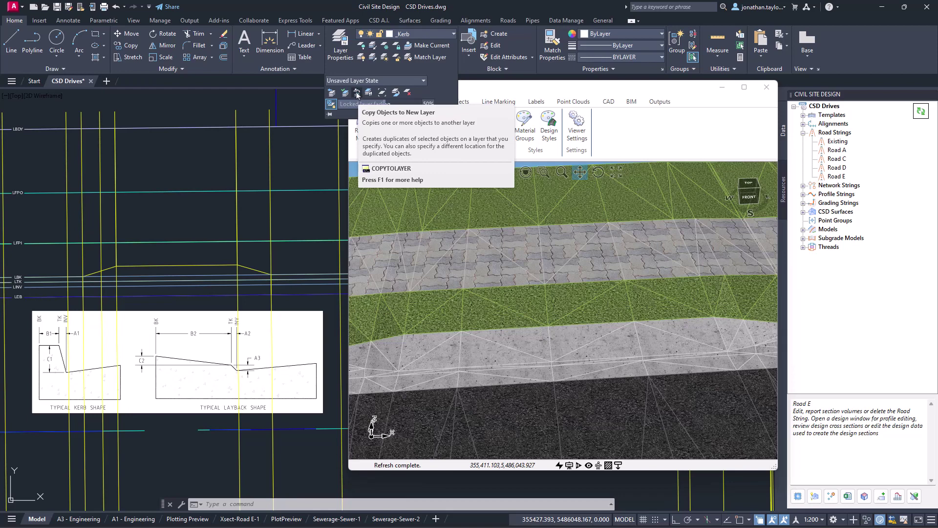
pyautogui.press('Escape')
pyautogui.press('Escape')
pyautogui.press('Escape')
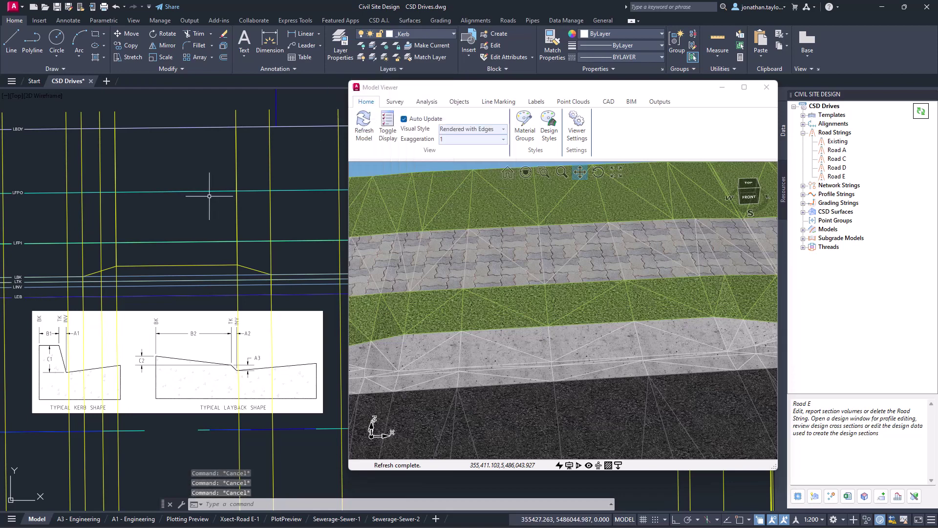